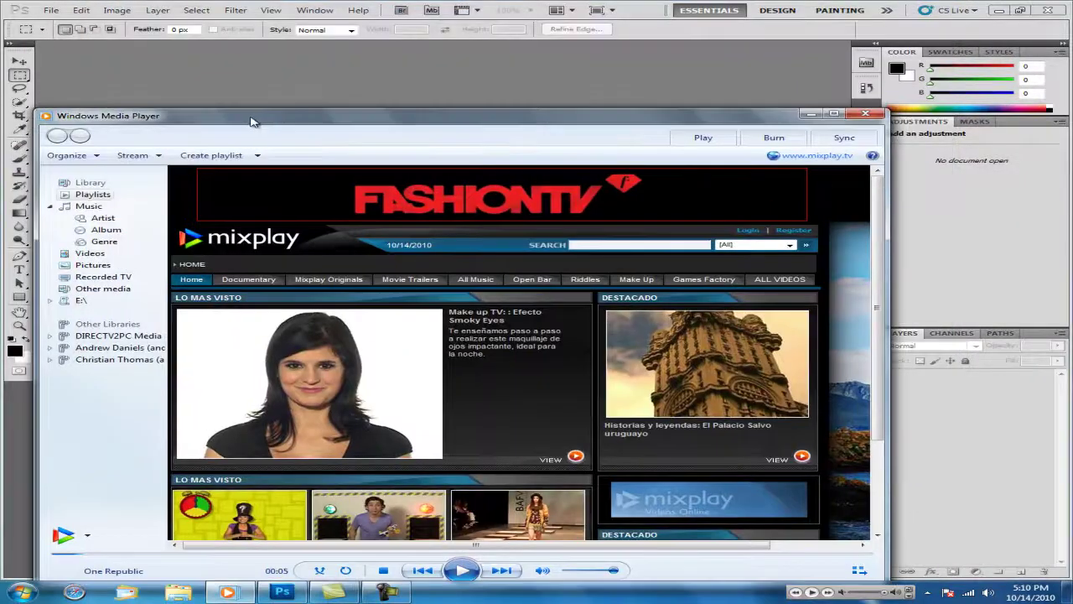
Move the Windows Media Player window aside and close it
drag(251, 121, 321, 59)
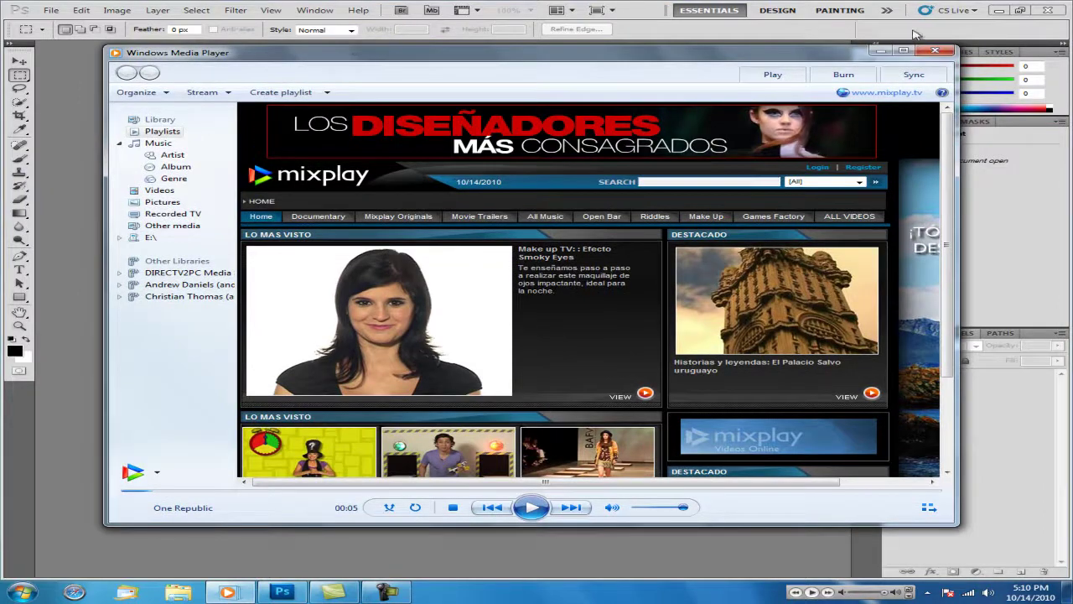
click(935, 50)
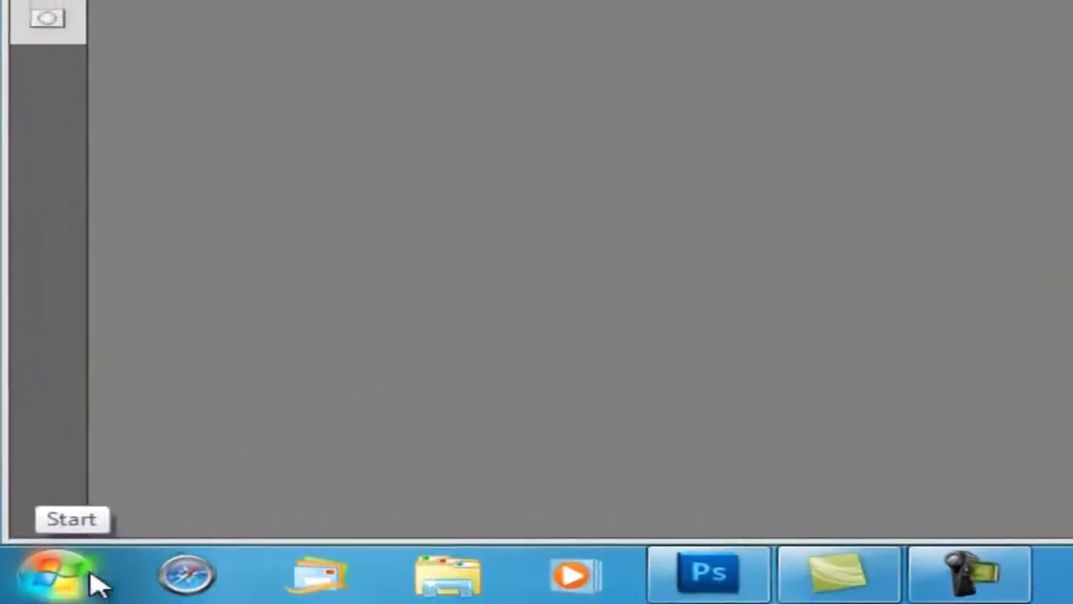
Browse and dismiss the Start menu, then restore Photoshop to a smaller window moved right
click(26, 593)
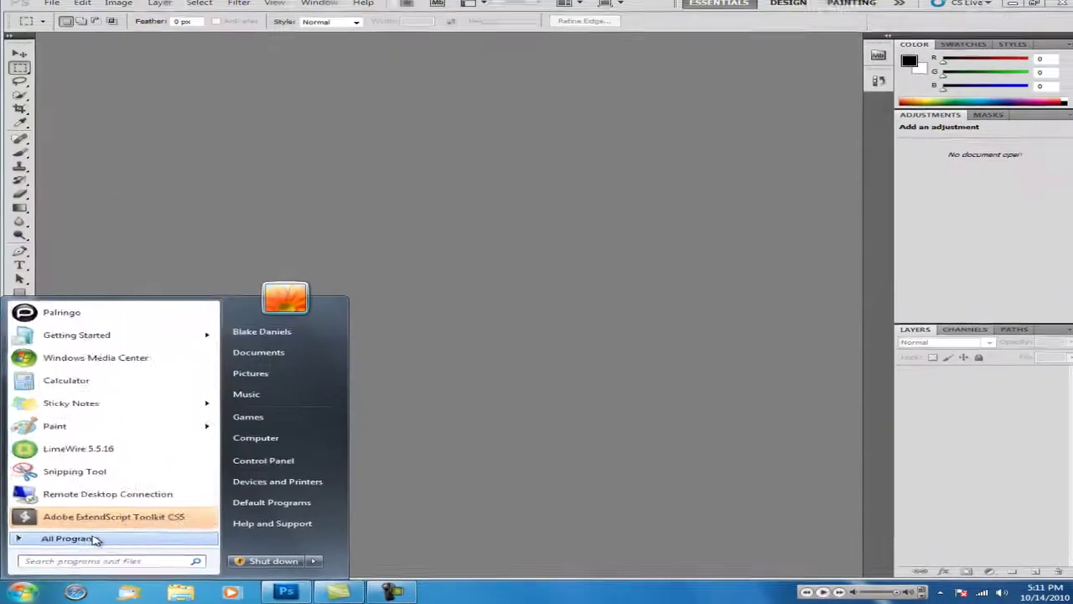
click(69, 539)
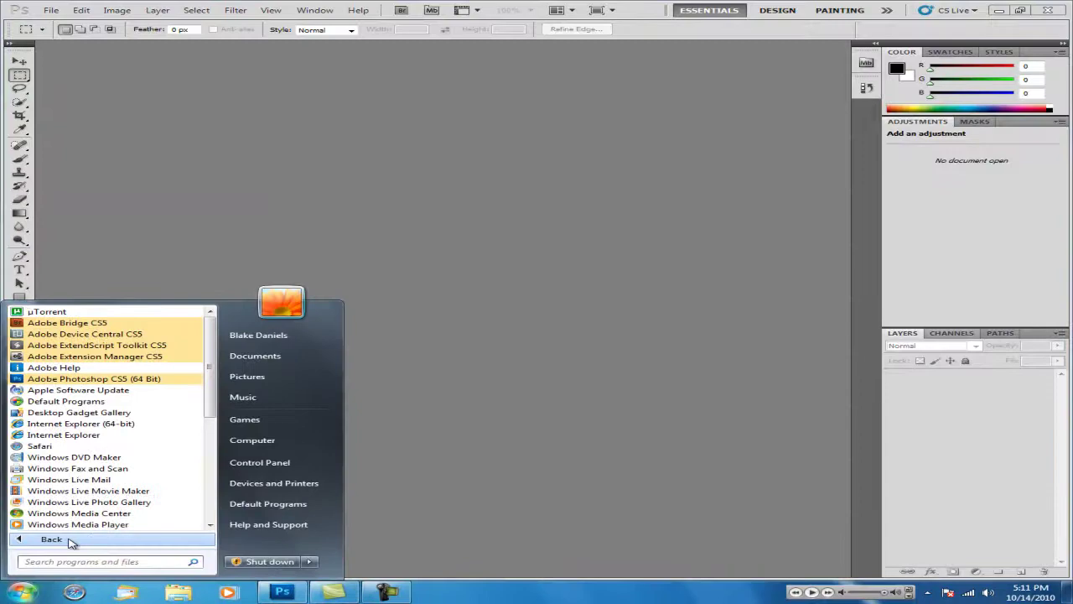
click(70, 541)
key(Escape)
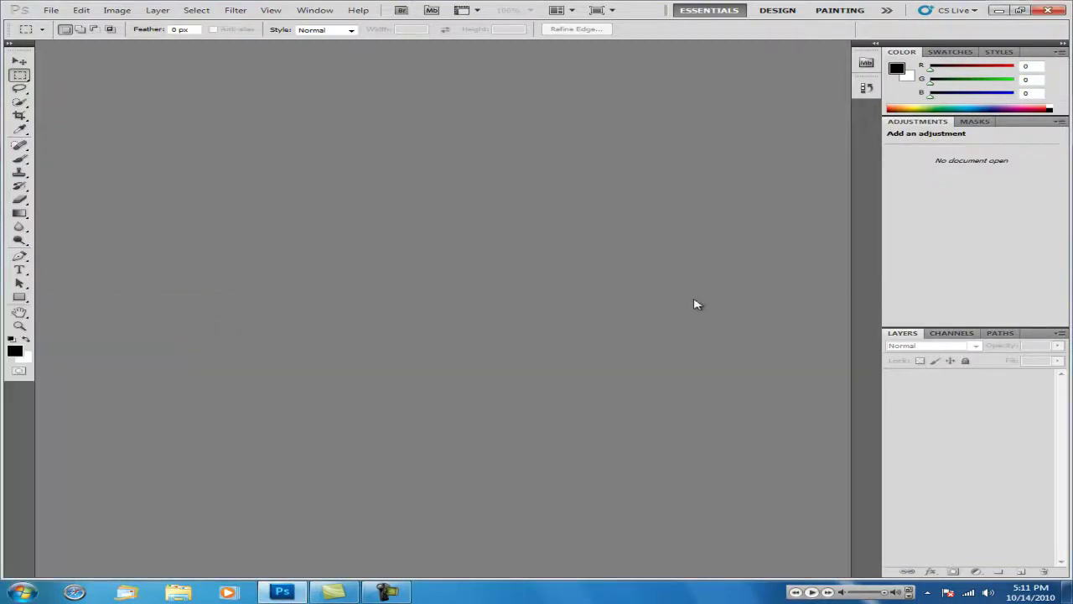
double_click(463, 6)
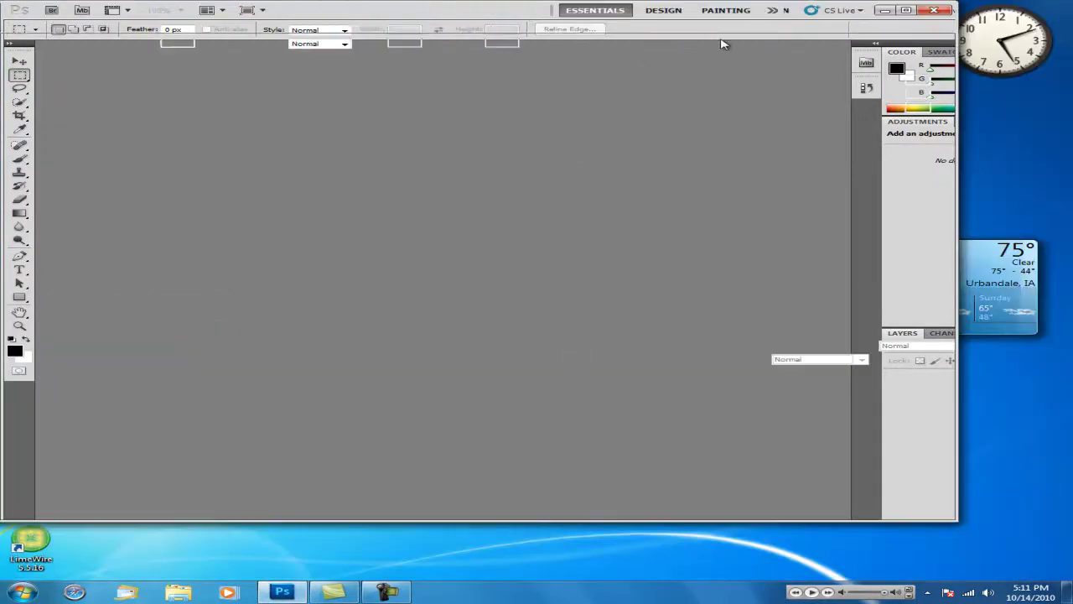
drag(464, 7, 718, 13)
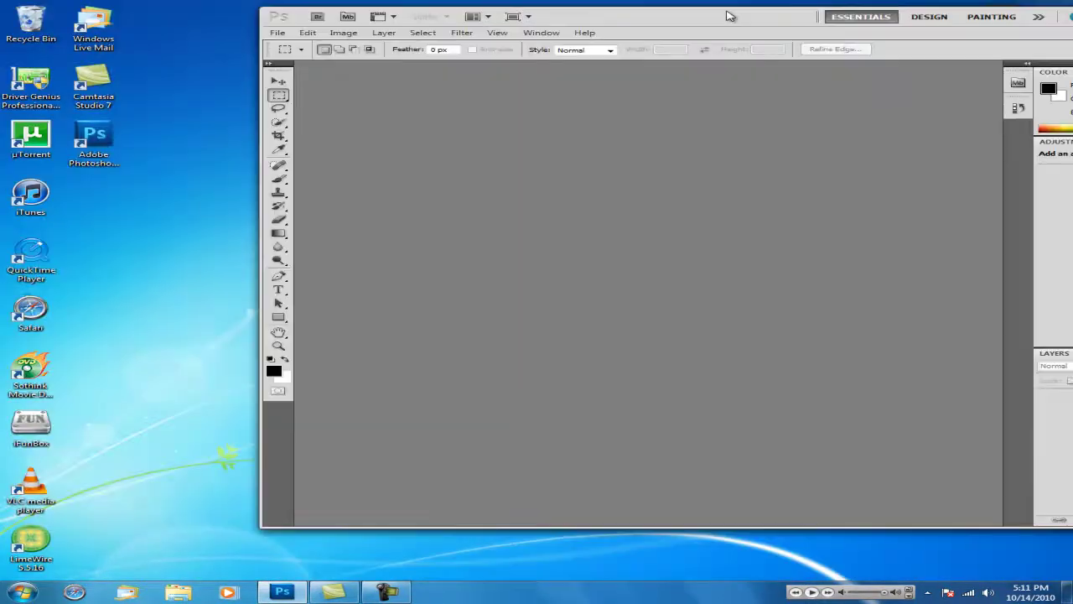
Empty the Recycle Bin and confirm the deletion
right_click(35, 20)
click(88, 40)
click(605, 345)
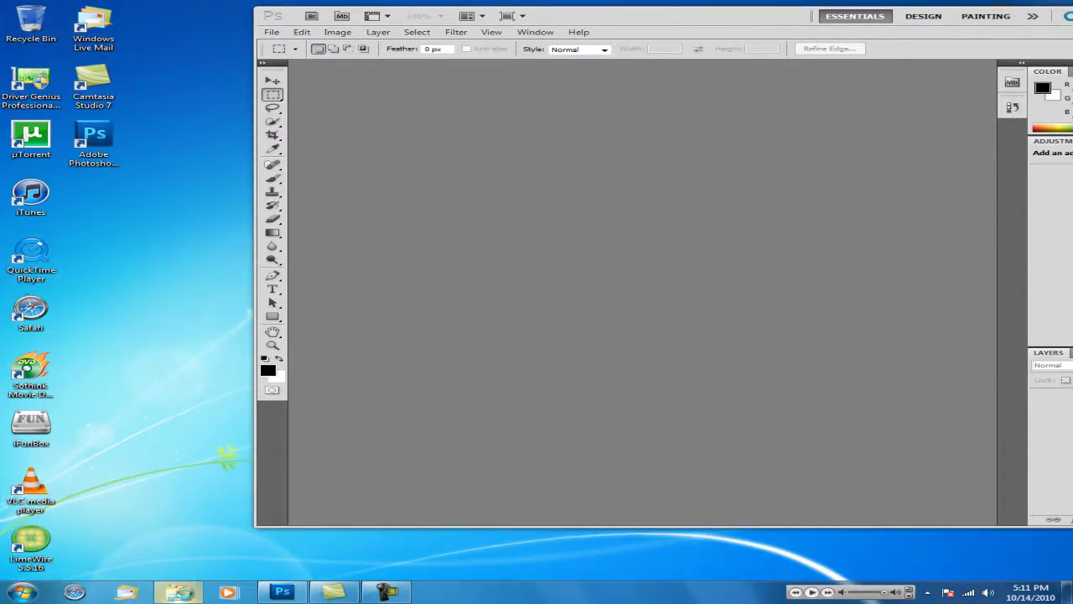
Drag Symbol.png from the Explorer Pictures library into Photoshop, then maximize Photoshop
click(178, 592)
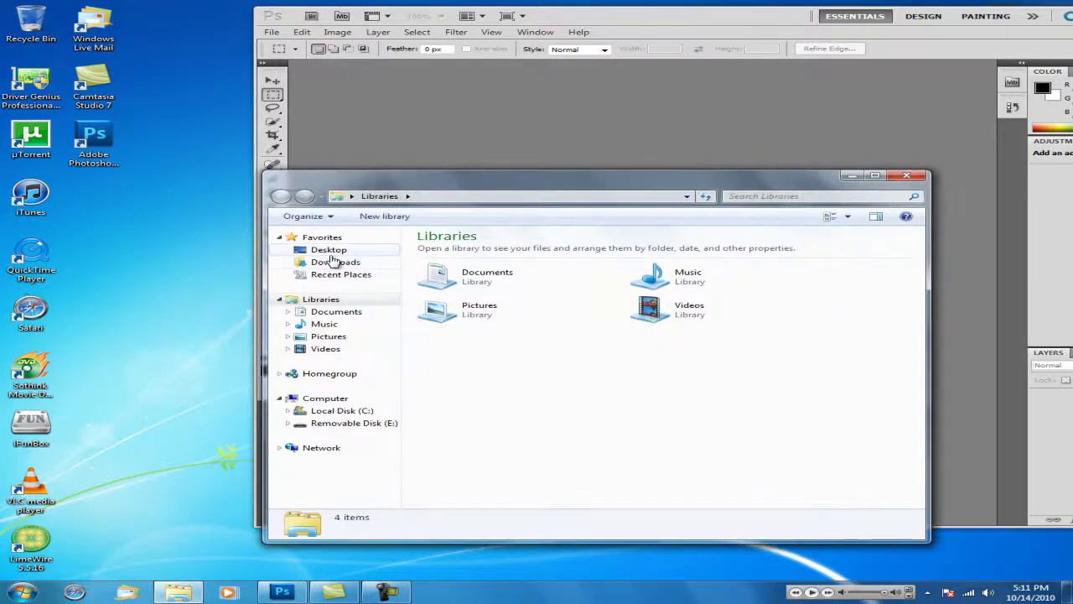
click(327, 337)
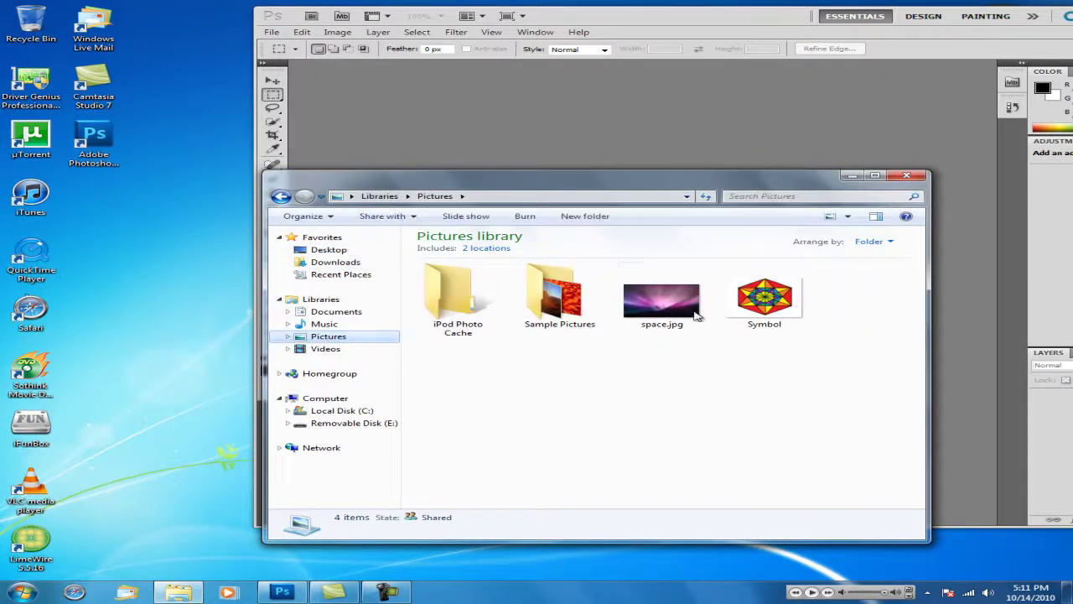
mouse_move(764, 299)
mouse_down()
mouse_move(673, 146)
mouse_move(763, 269)
mouse_up()
double_click(684, 30)
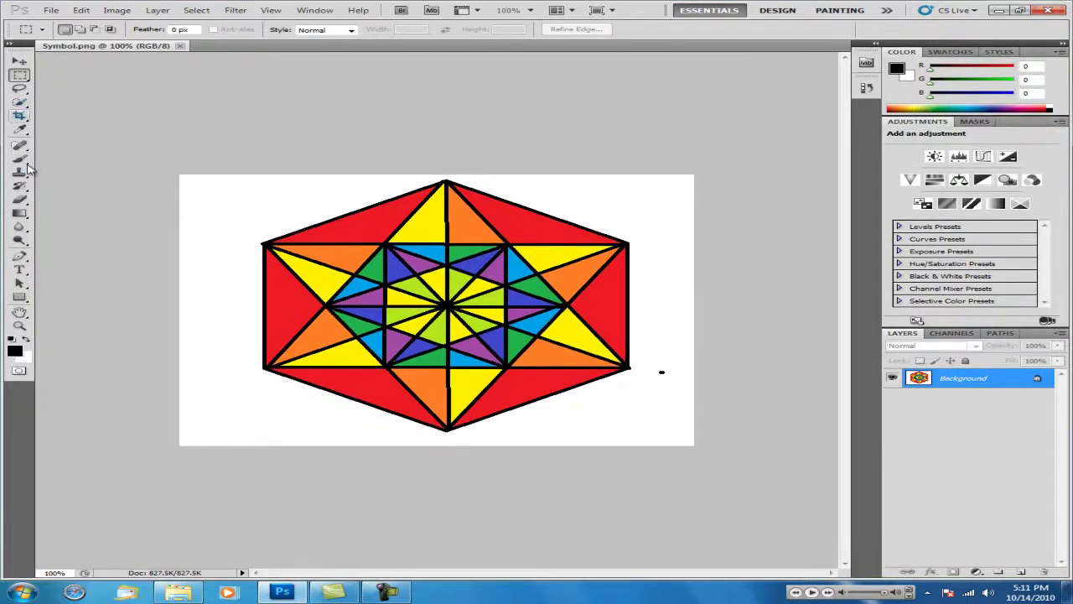
Erase the white background and the stray black dot with the Magic Eraser
click(20, 200)
right_click(20, 201)
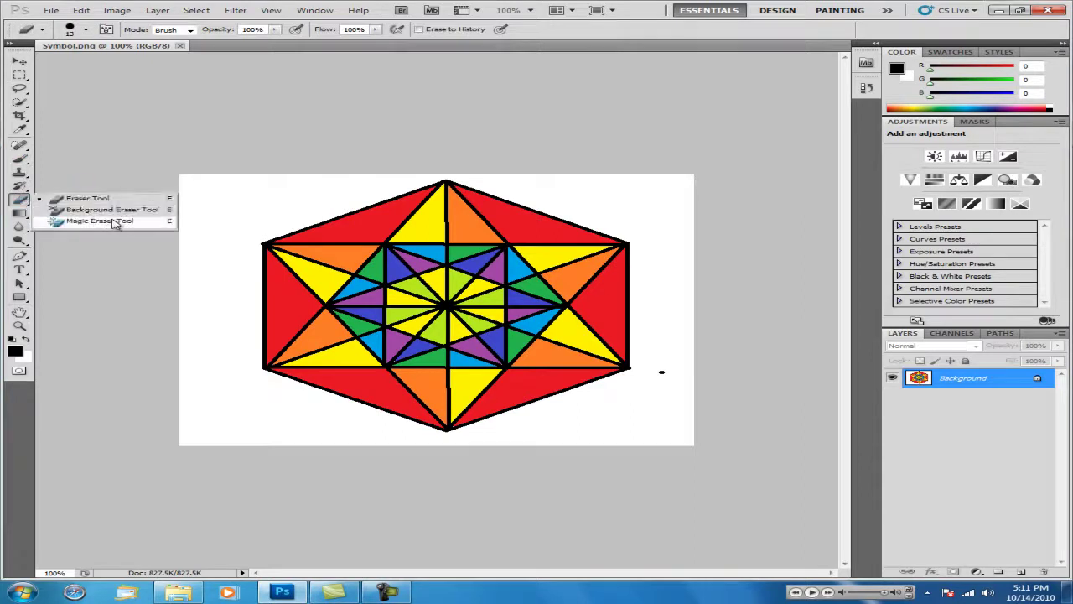
click(105, 221)
click(241, 246)
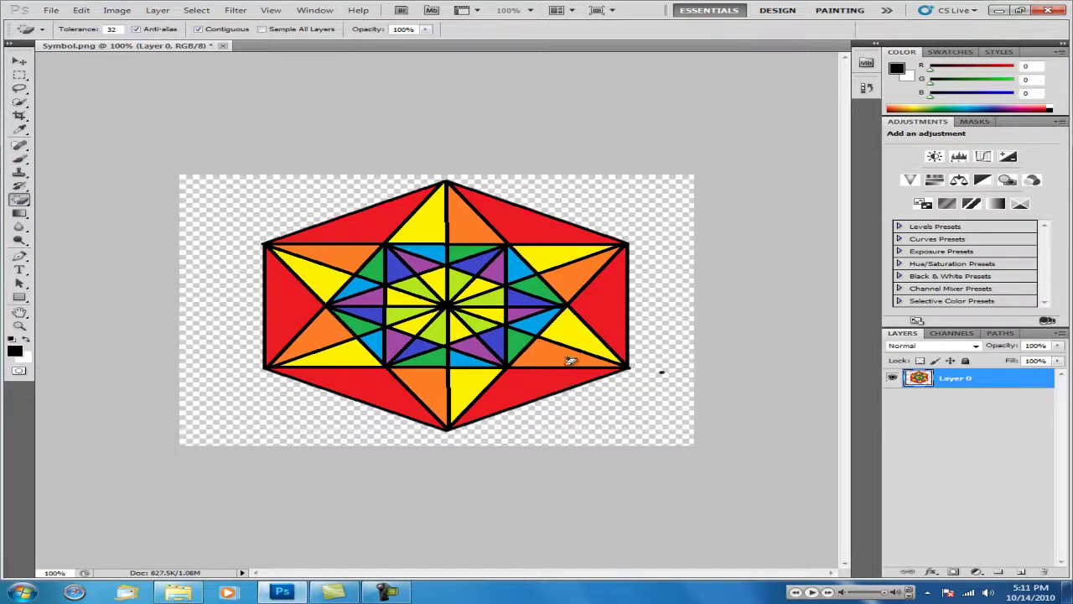
click(662, 373)
Add a new empty Layer 1 above the hexagon and begin renaming it
click(20, 61)
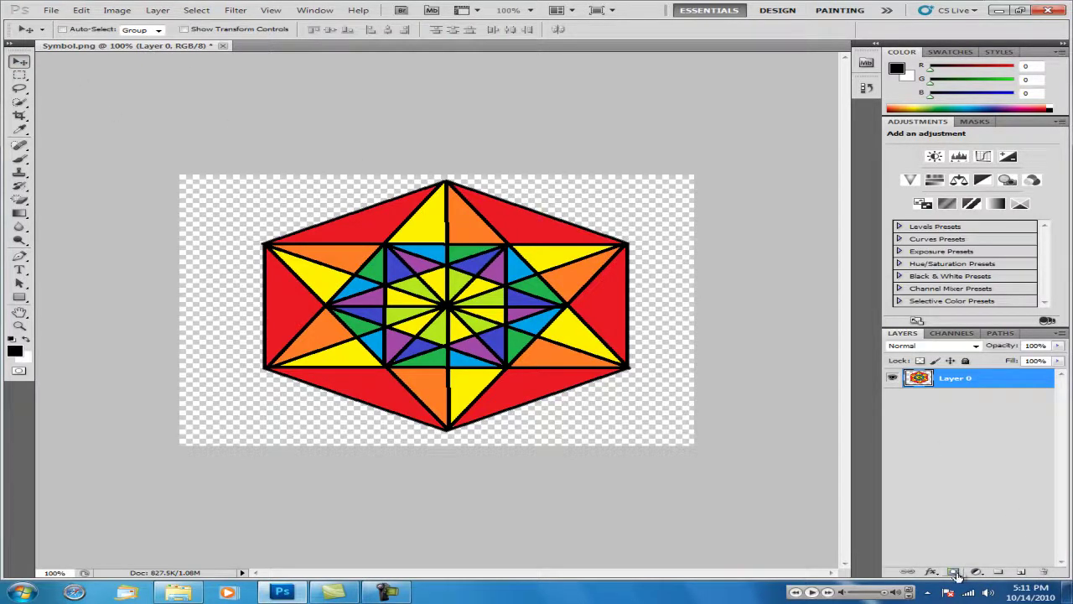
click(1022, 572)
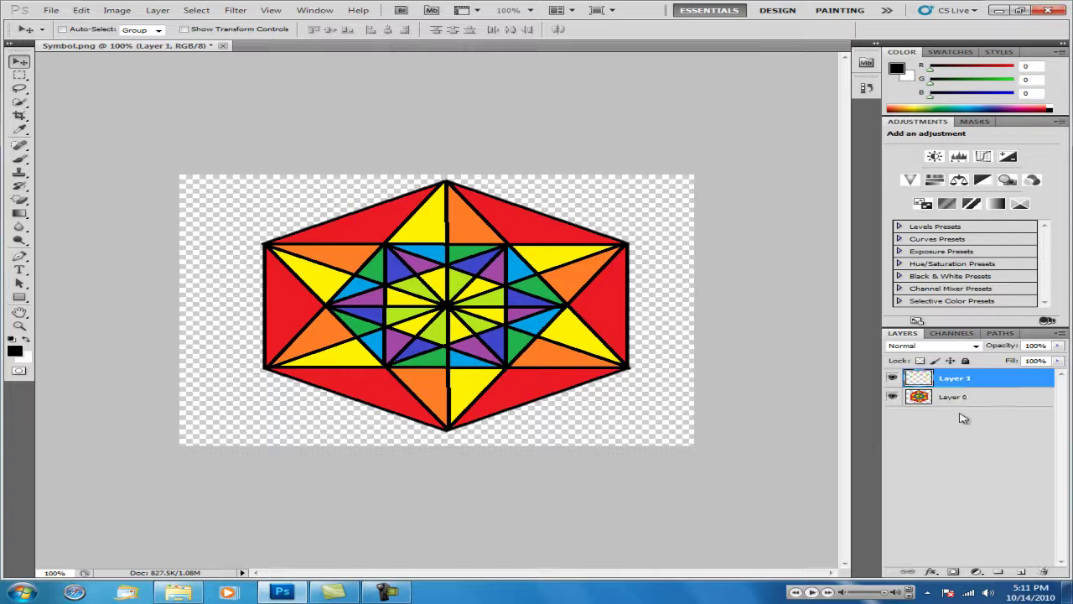
double_click(952, 378)
Set up the Gradient tool with a white foreground and the Foreground to Transparent preset
click(21, 215)
click(77, 212)
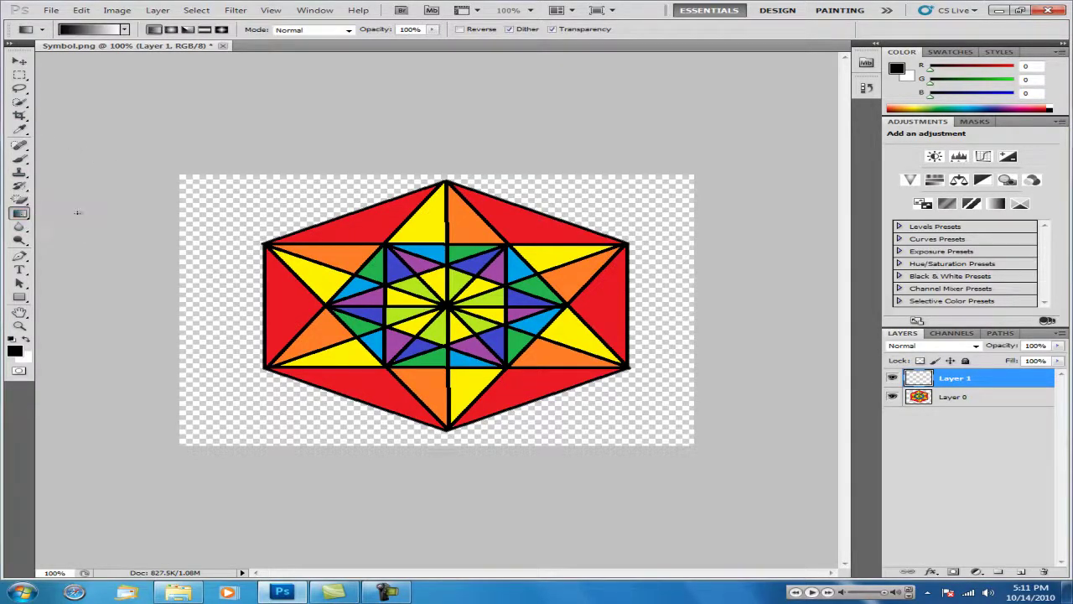
click(126, 29)
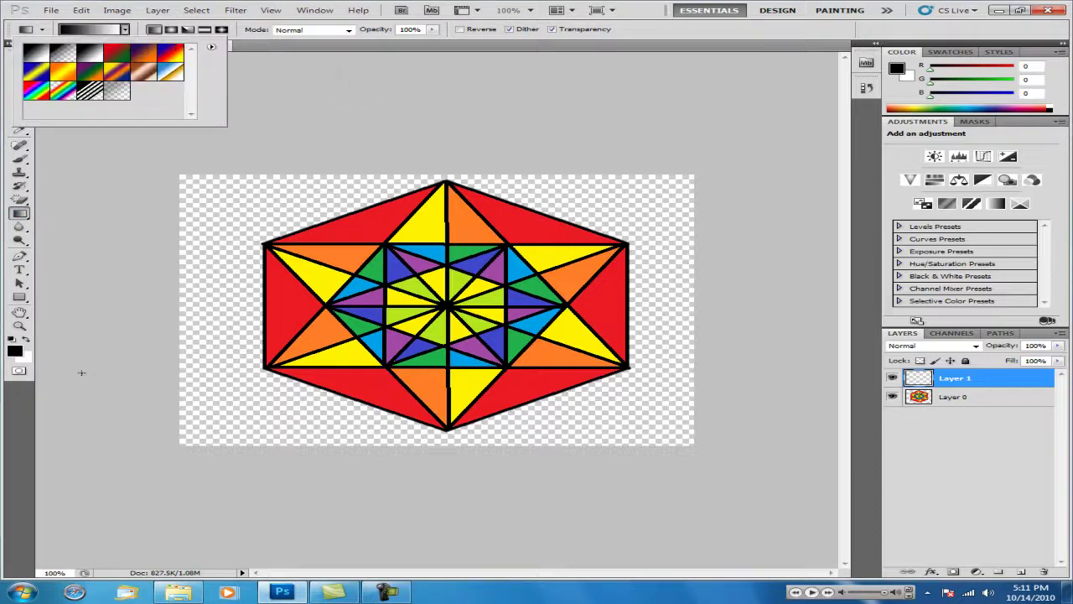
click(25, 340)
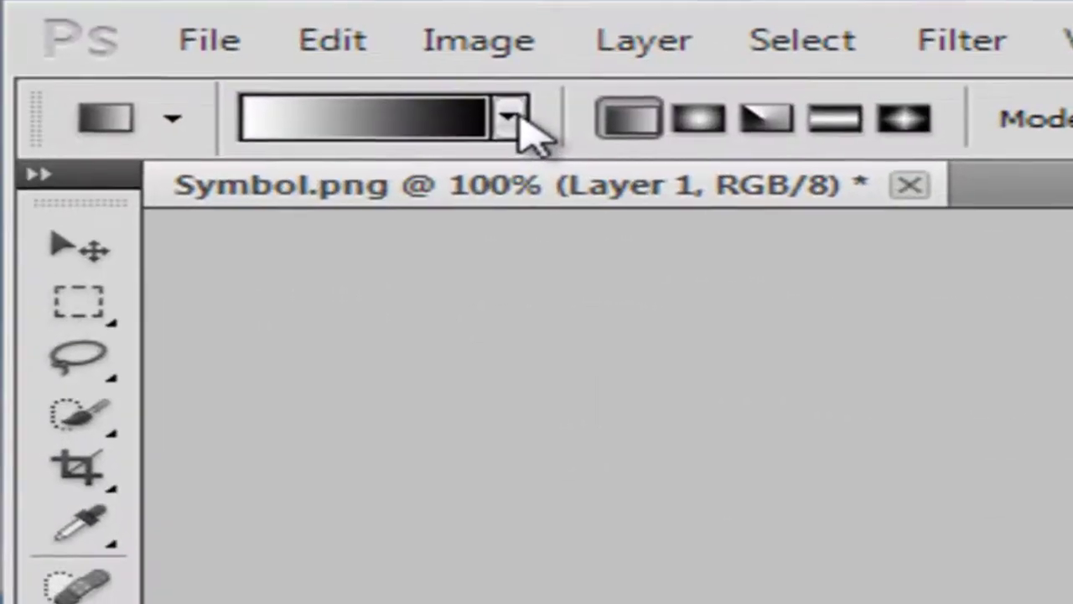
click(514, 124)
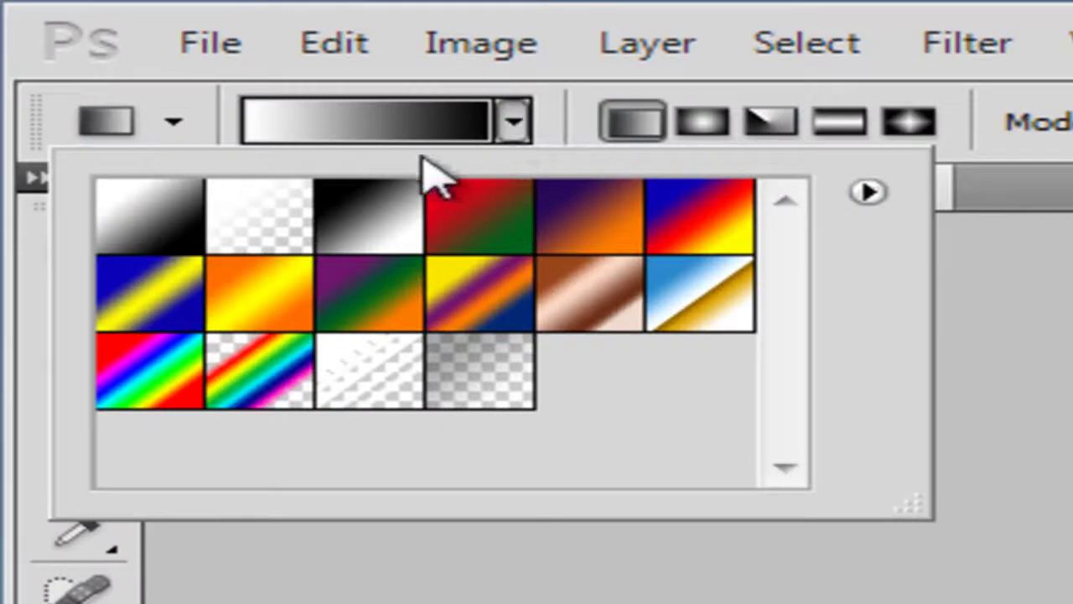
click(247, 233)
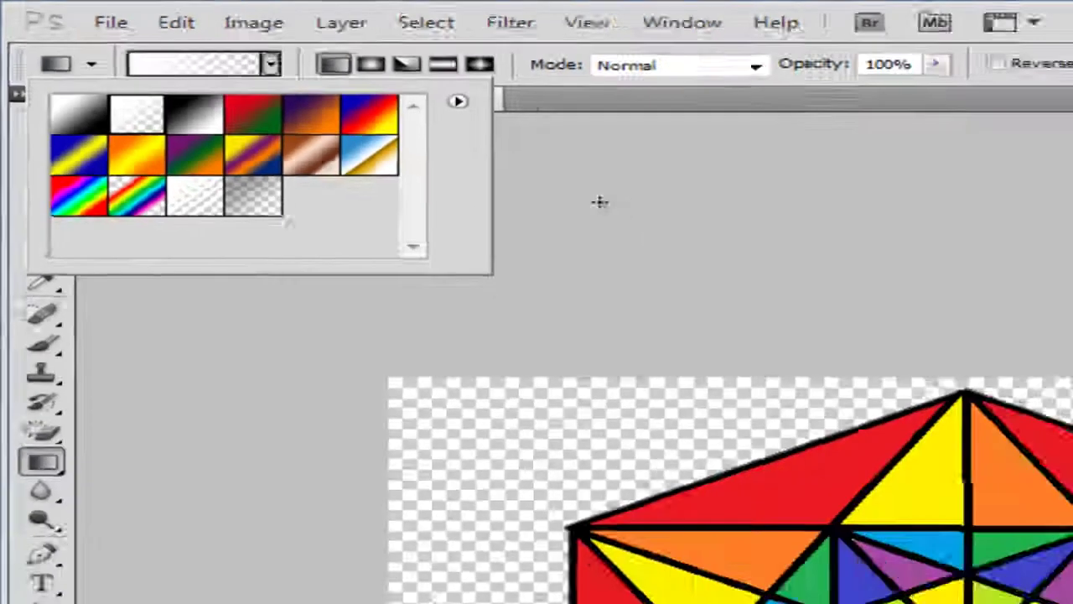
click(277, 91)
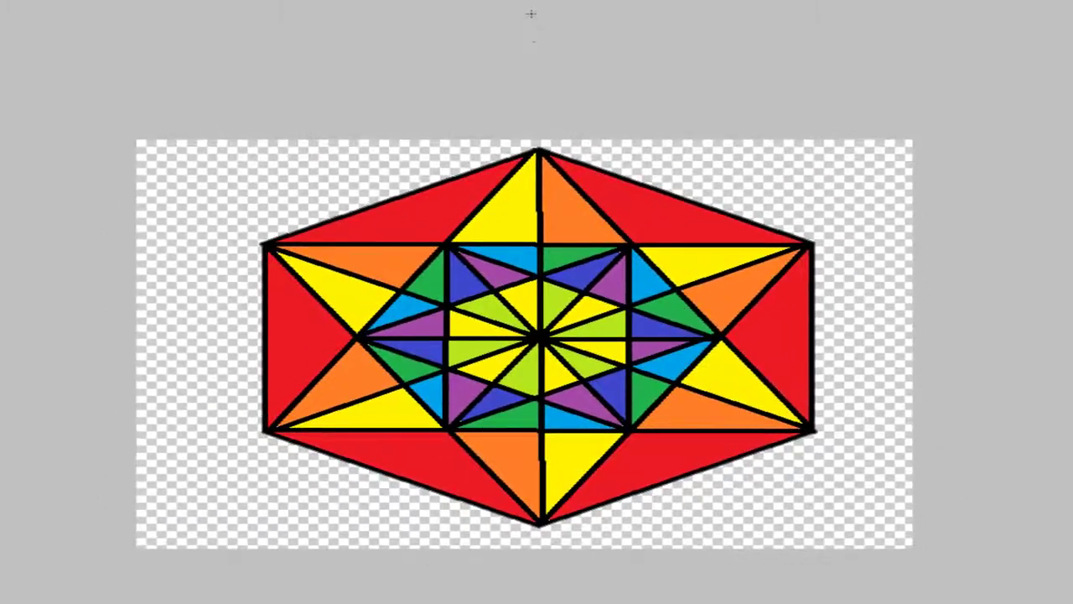
Replace a first gradient attempt with a white fade dragged upward from the bottom of Layer 1
drag(542, 363, 541, 375)
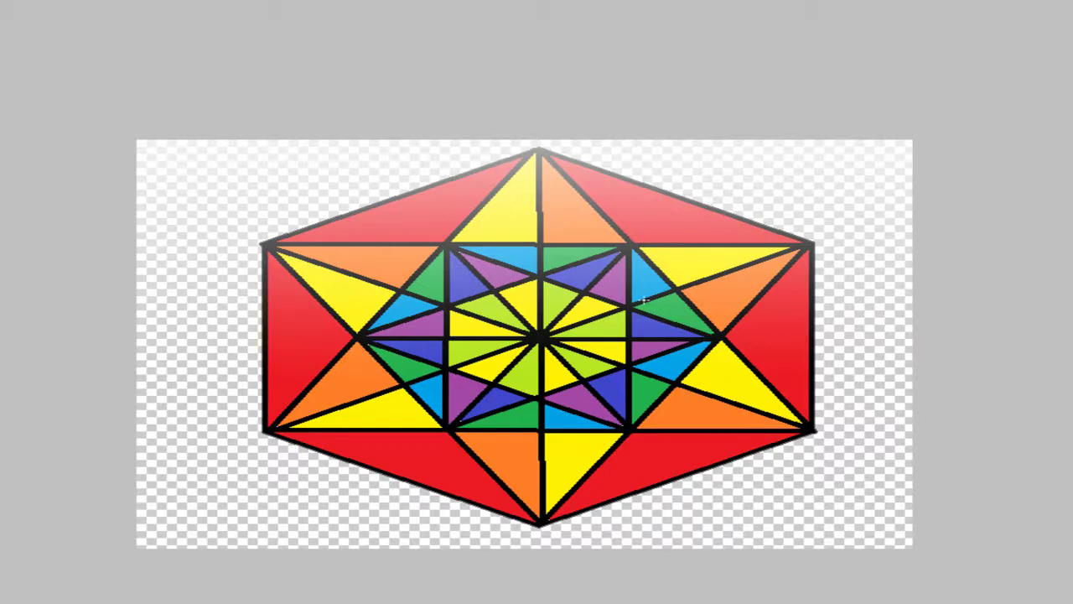
key(ctrl+z)
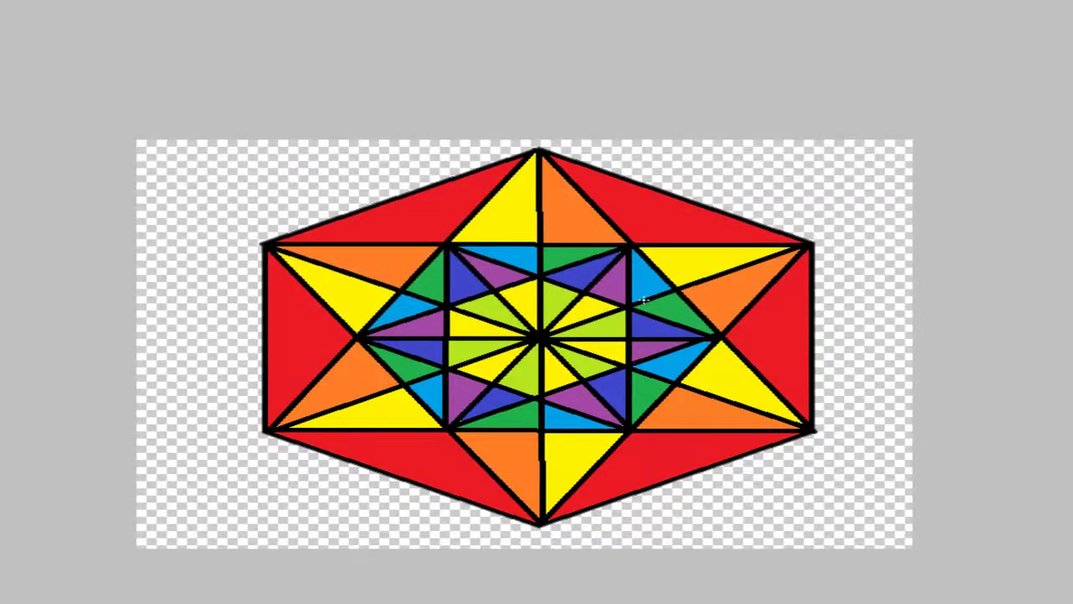
drag(543, 545, 552, 435)
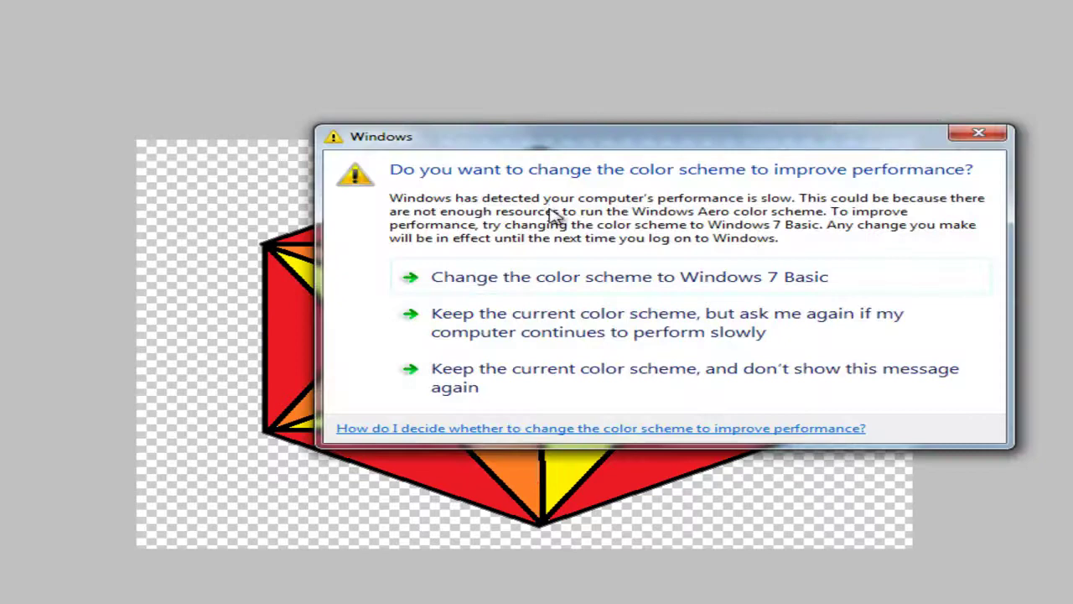
click(977, 131)
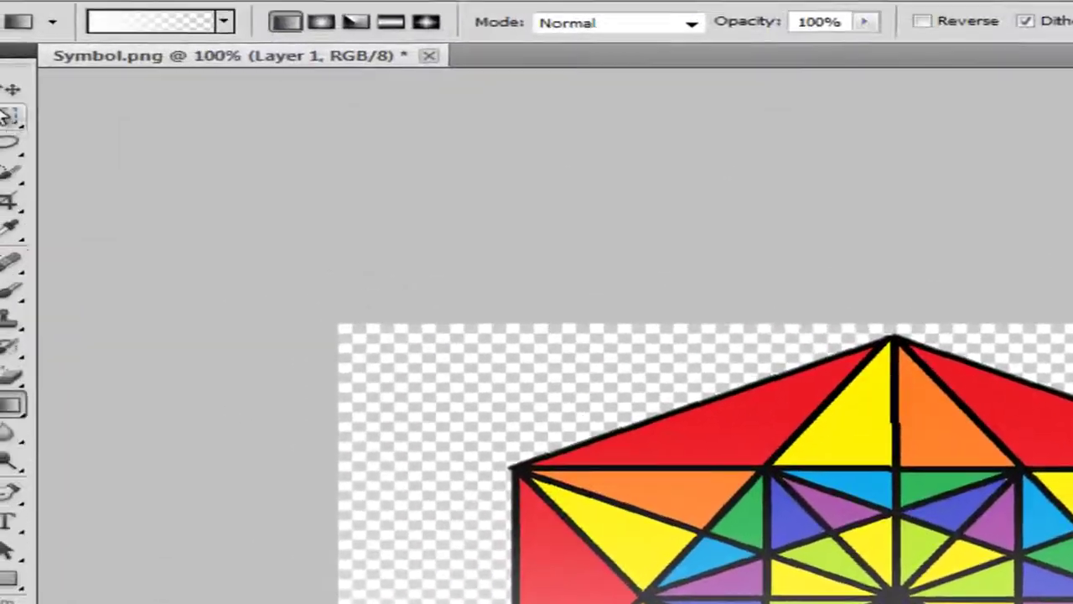
Draw an oversized elliptical marquee across the canvas, redrawing it once
right_click(17, 130)
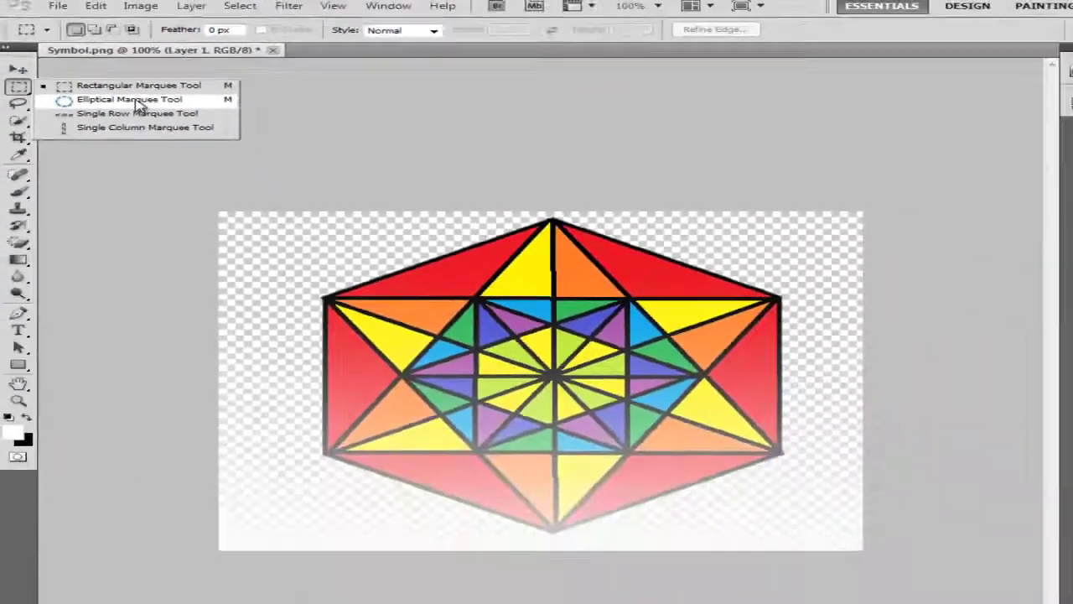
click(118, 86)
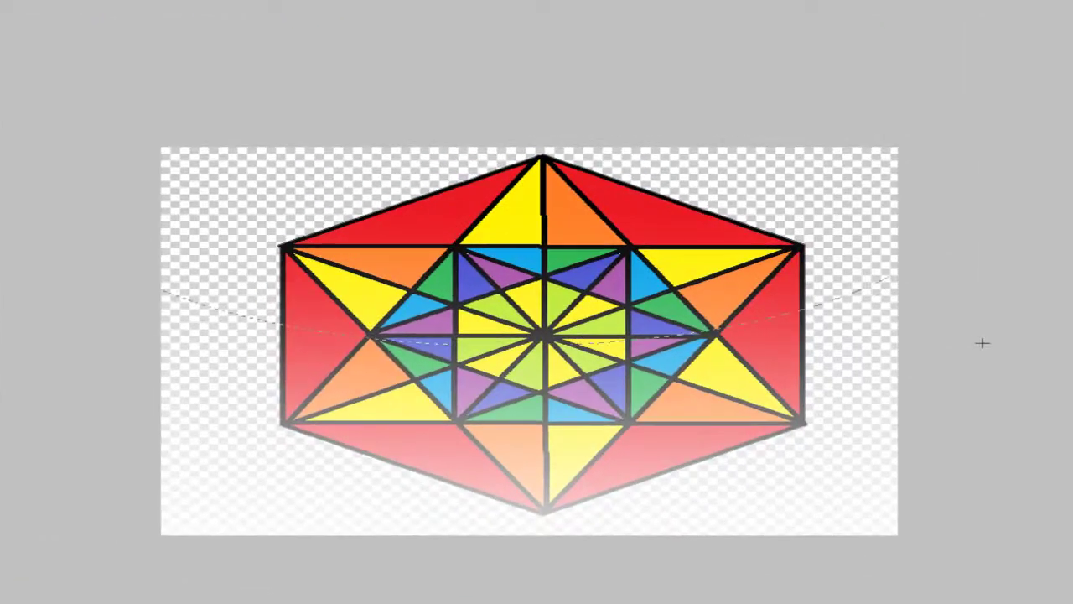
drag(686, 307, 757, 308)
click(991, 344)
drag(1001, 378, 1001, 386)
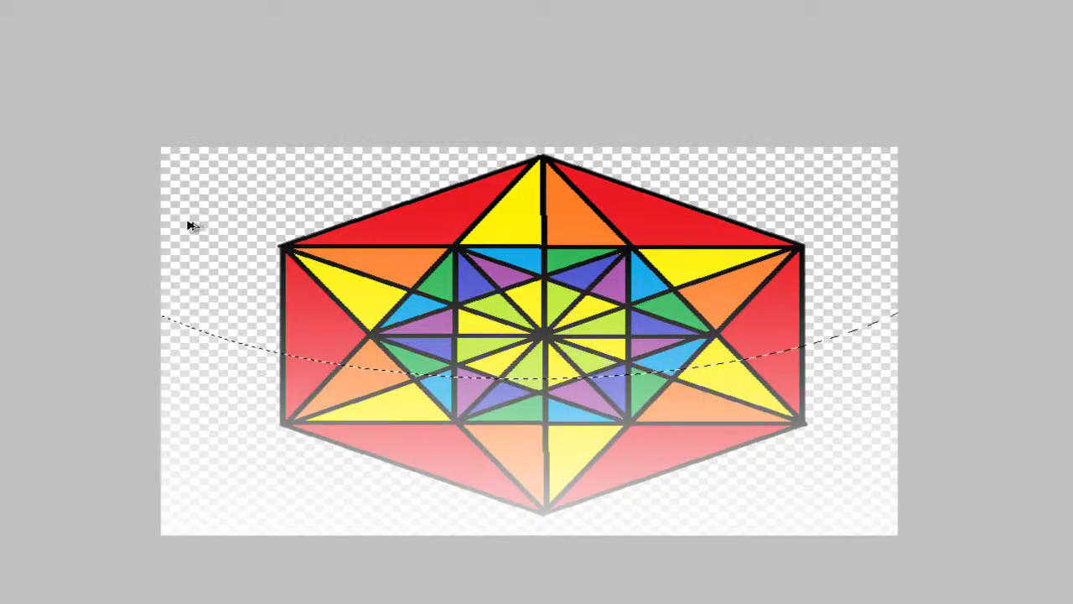
Replace the ellipse with a rectangular marquee over the canvas's upper half
click(187, 224)
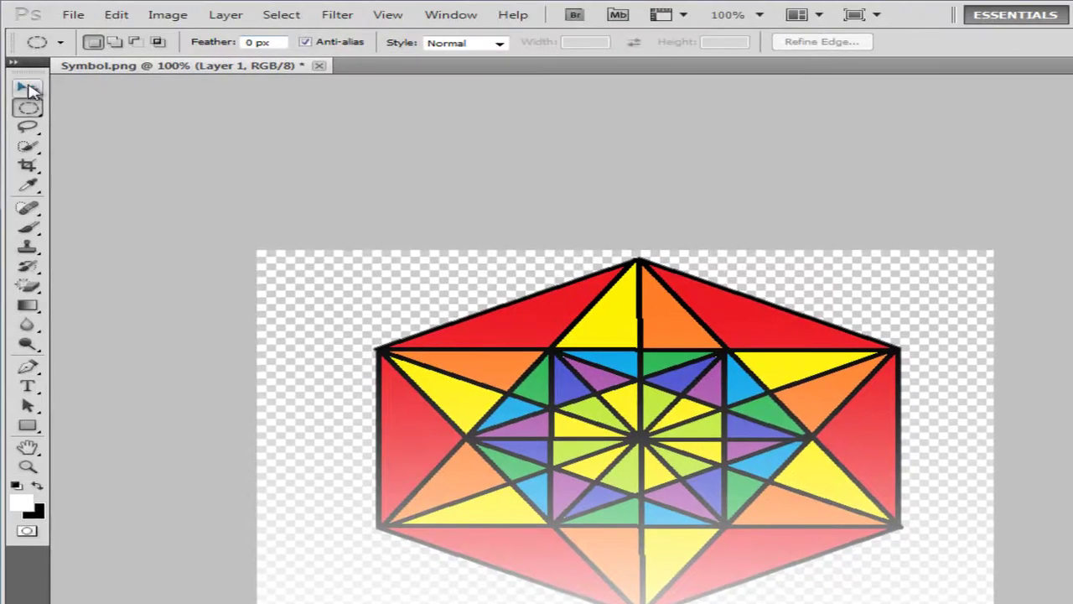
right_click(28, 108)
click(117, 107)
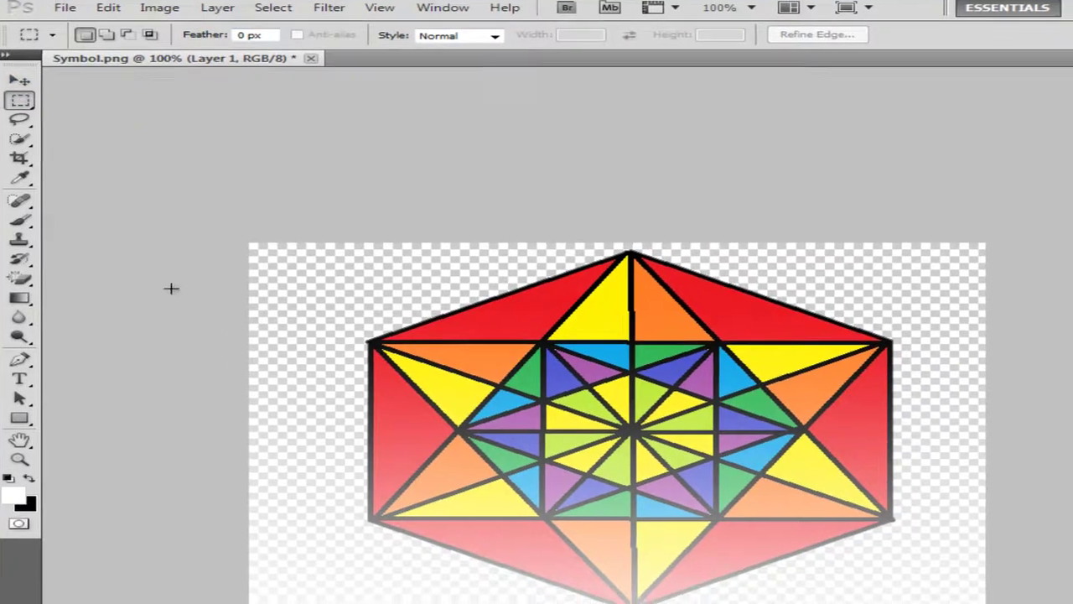
drag(257, 250, 977, 439)
drag(929, 348, 939, 349)
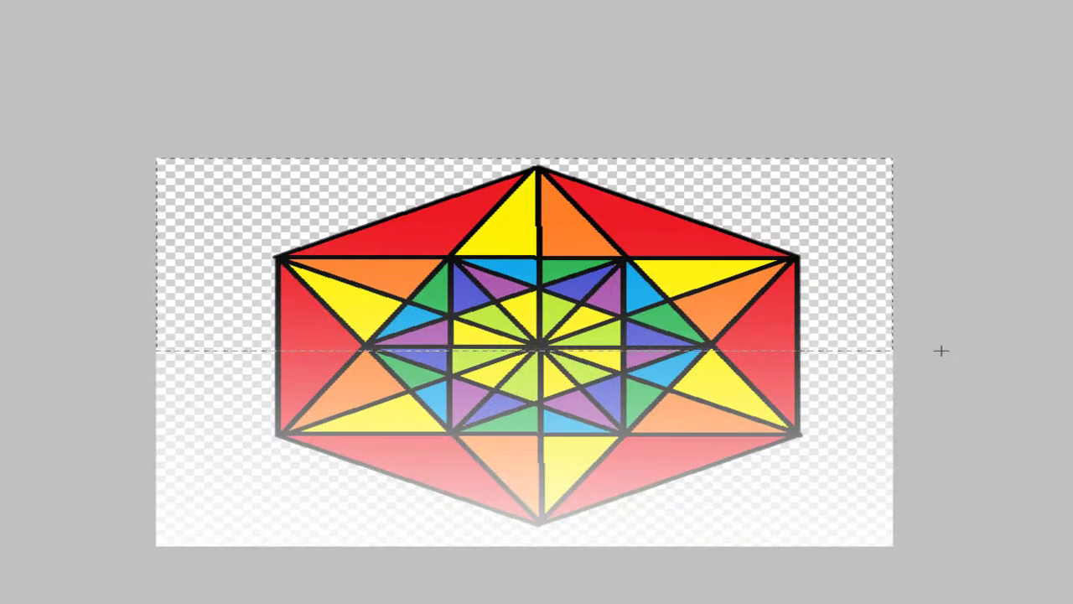
Invert the selection, remove the white fade from the lower half, and deselect
right_click(401, 269)
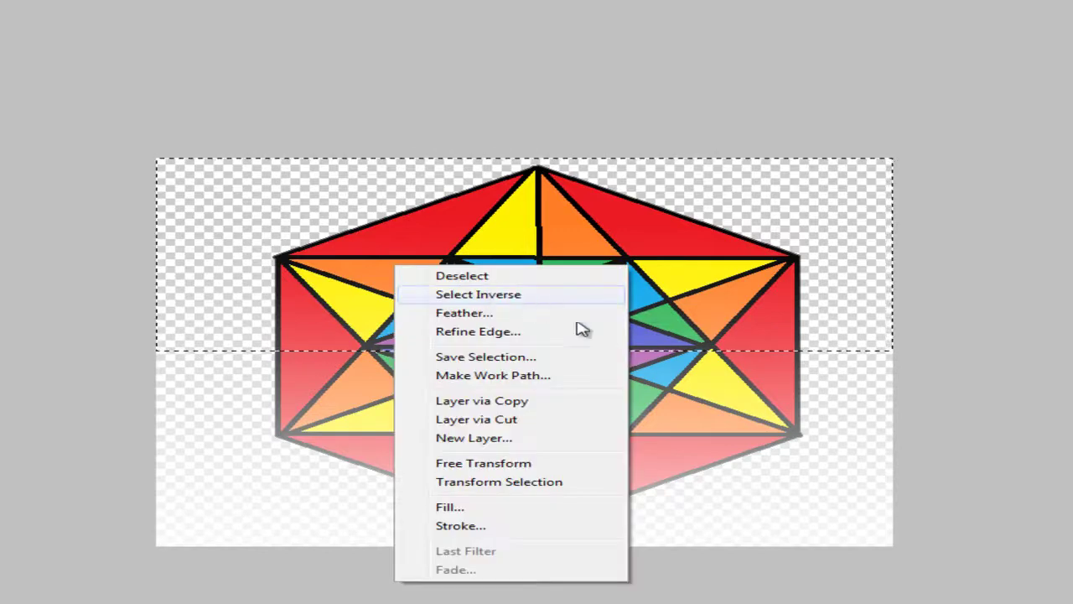
click(545, 294)
key(ctrl+z)
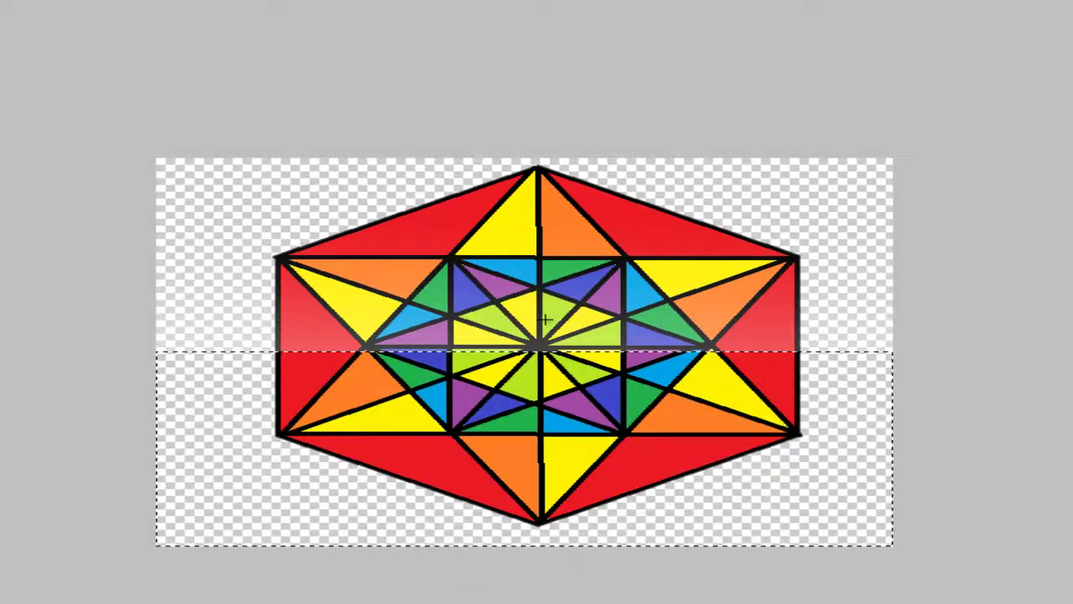
key(ctrl+d)
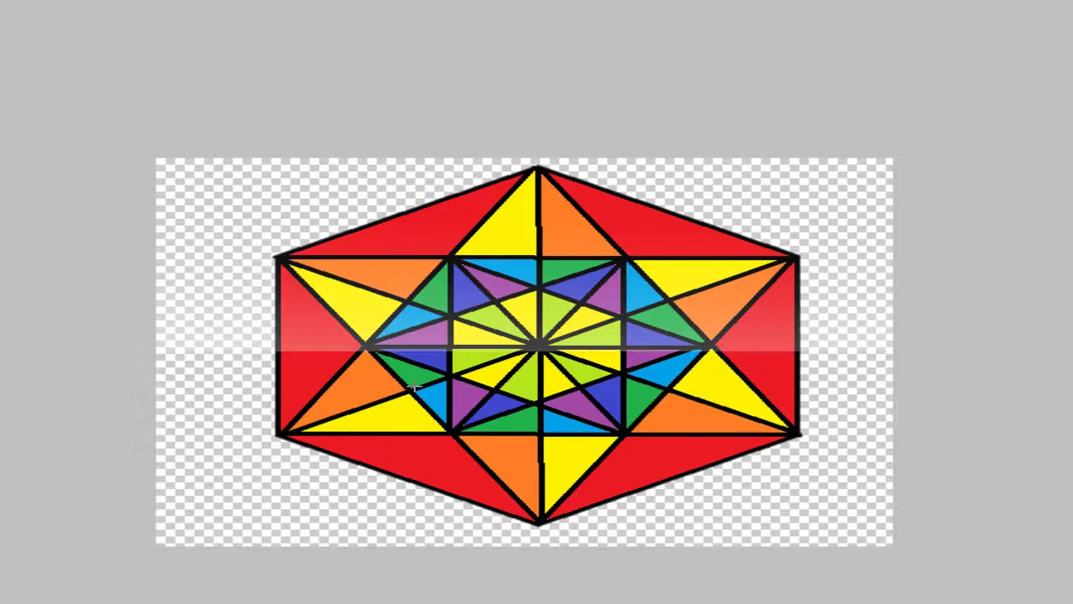